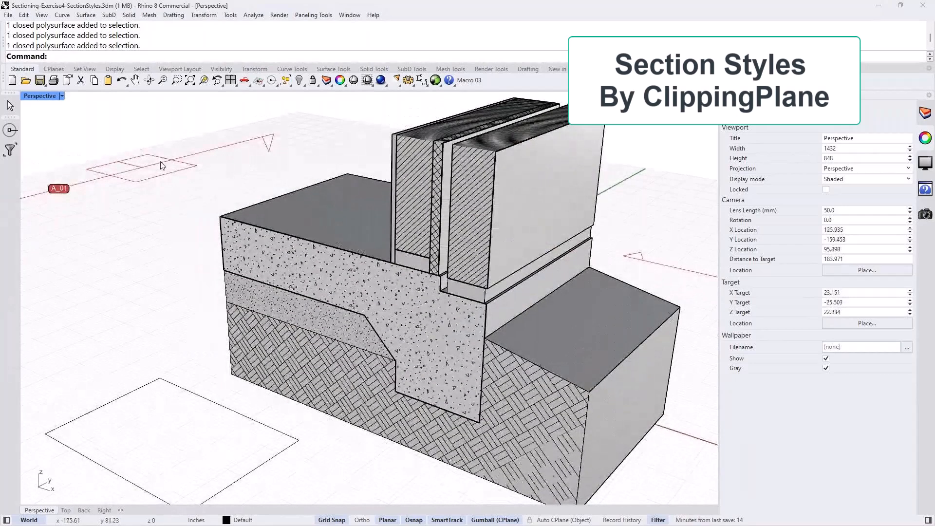
- Give clipping plane A_01 a custom section style with the Solid hatch pattern
{"action": "left_click", "coordinate": [159, 162]}
{"action": "mouse_move", "coordinate": [223, 167]}
{"action": "right_mouse_down"}
{"action": "mouse_move", "coordinate": [151, 220]}
{"action": "mouse_move", "coordinate": [177, 243]}
{"action": "right_mouse_up"}
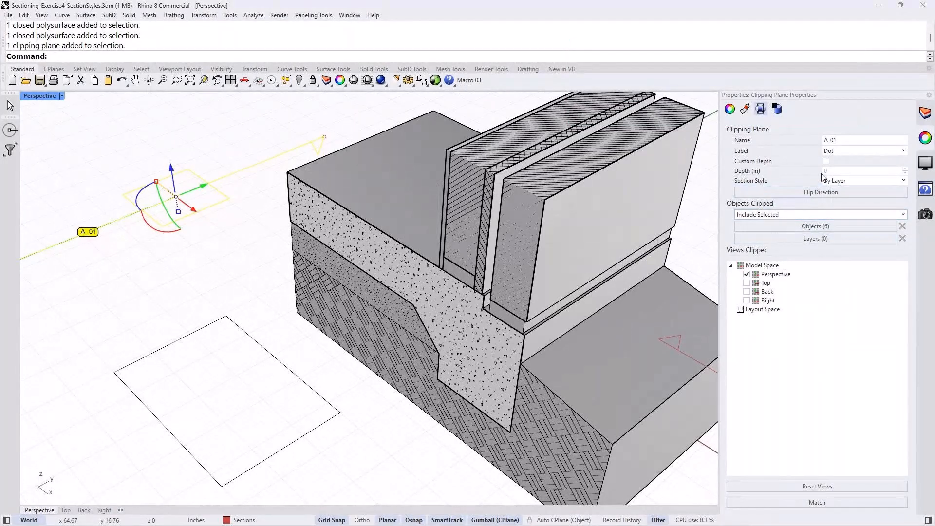
{"action": "left_click", "coordinate": [852, 180]}
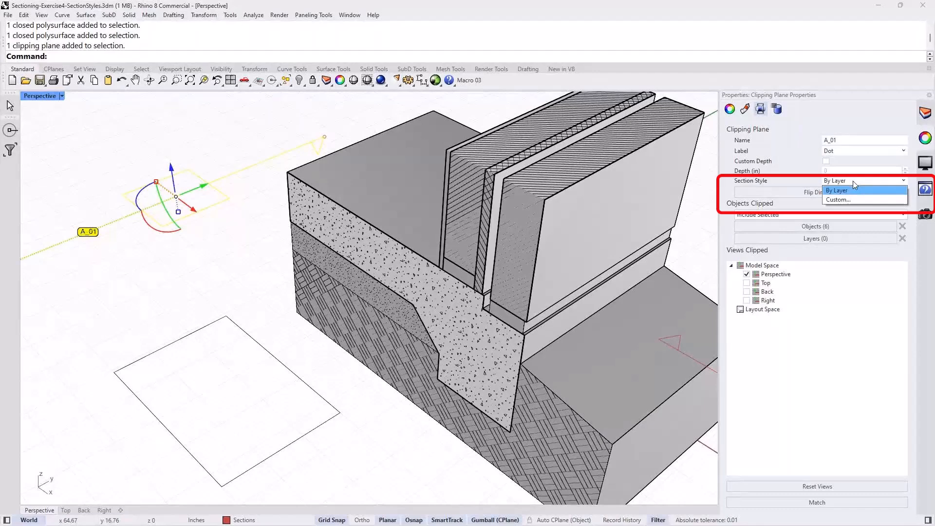
{"action": "left_click", "coordinate": [836, 199]}
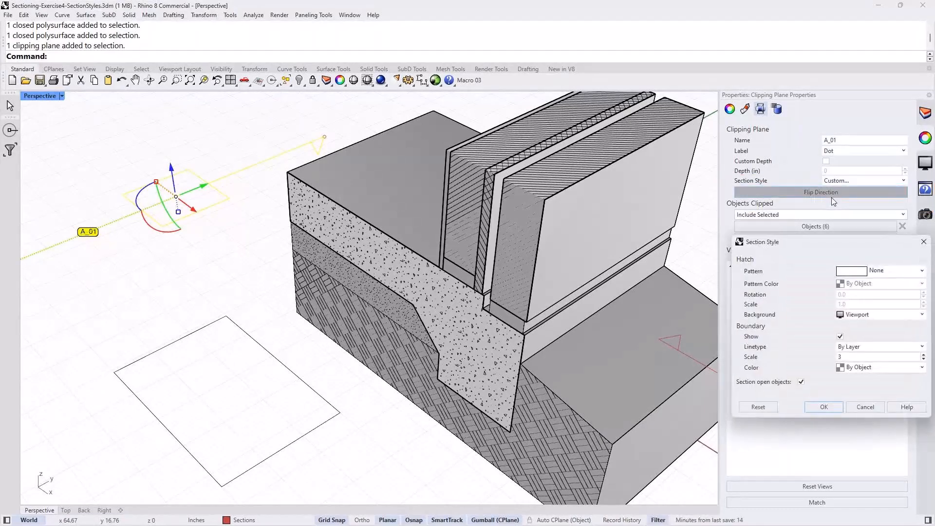
{"action": "left_click", "coordinate": [876, 271]}
{"action": "left_click", "coordinate": [876, 294]}
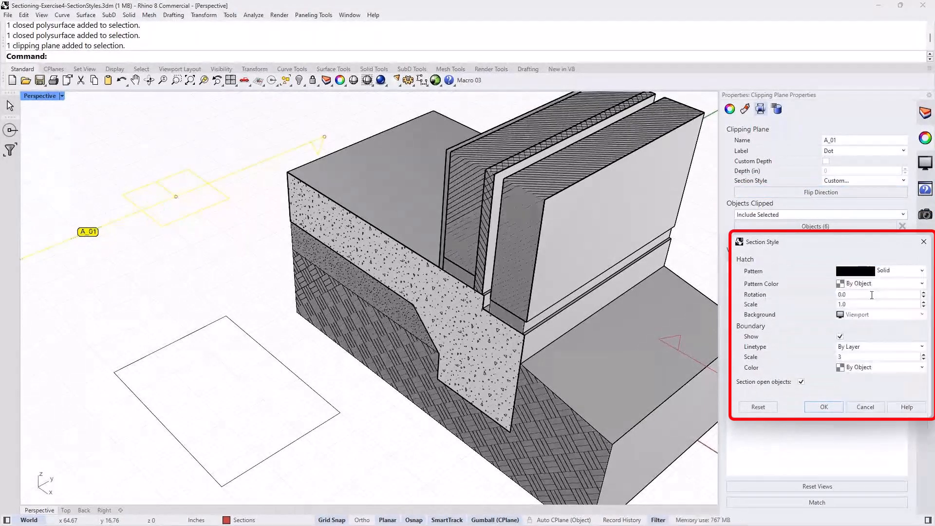
{"action": "left_click", "coordinate": [822, 406]}
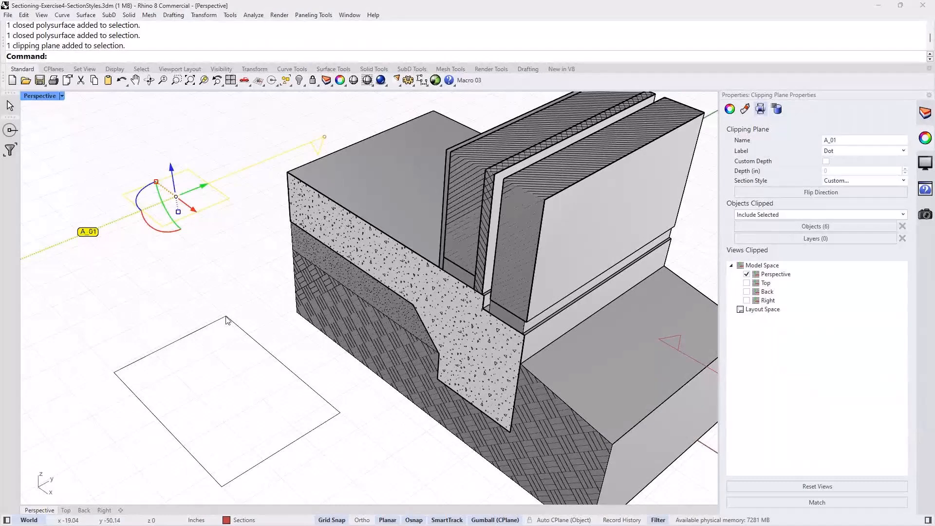
- Set the section style of all model solids, excluding both clipping planes and the rectangular curve, to By Clipping Plane
{"action": "scroll", "coordinate": [226, 320], "scroll_direction": "down", "scroll_amount": 1}
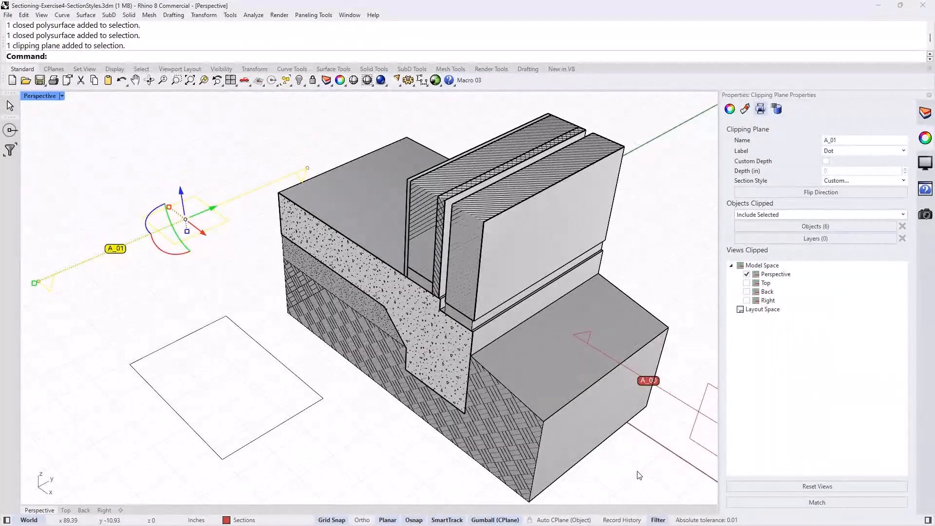
{"action": "left_click", "coordinate": [924, 112]}
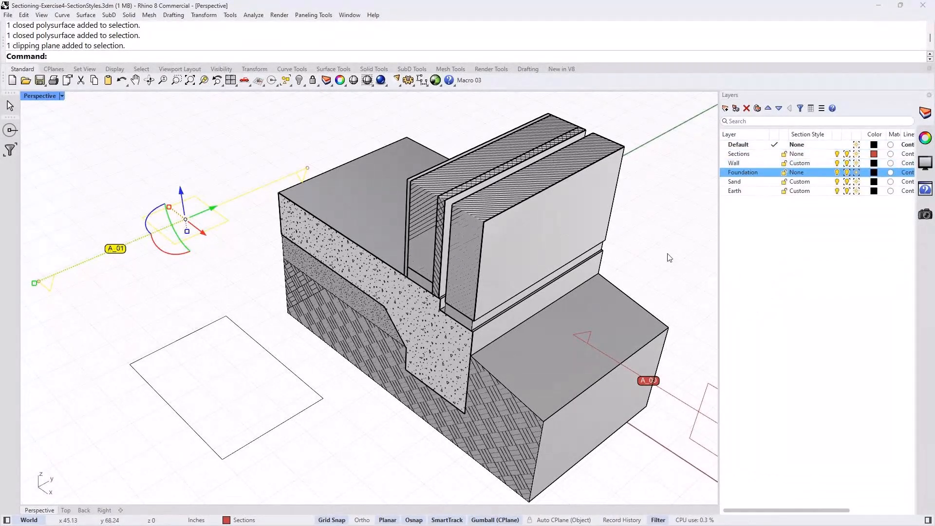
{"action": "key", "text": "ctrl+a"}
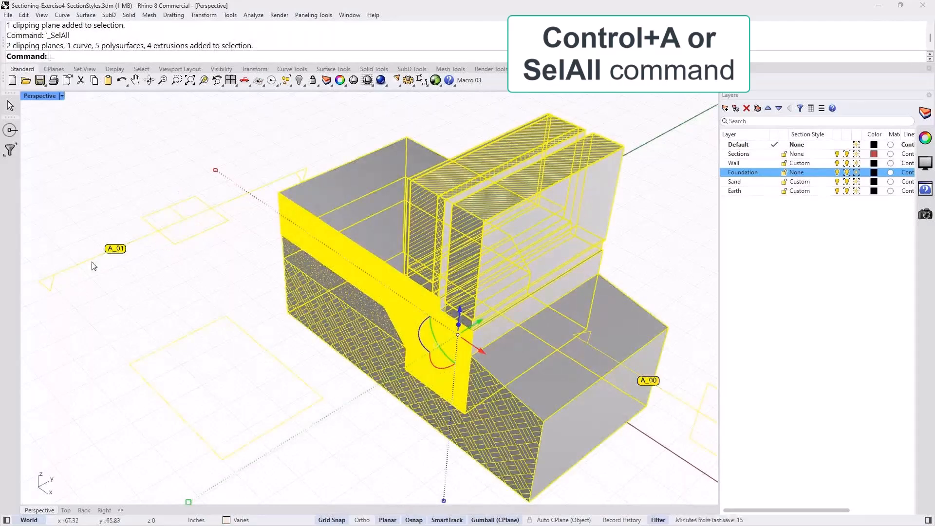
{"action": "left_click", "coordinate": [156, 231], "text": "ctrl"}
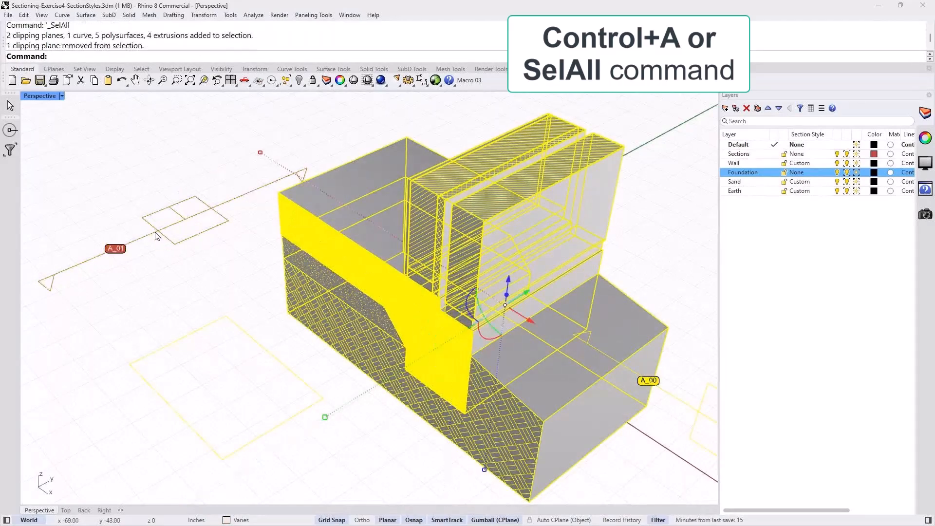
{"action": "left_click", "coordinate": [694, 411], "text": "ctrl"}
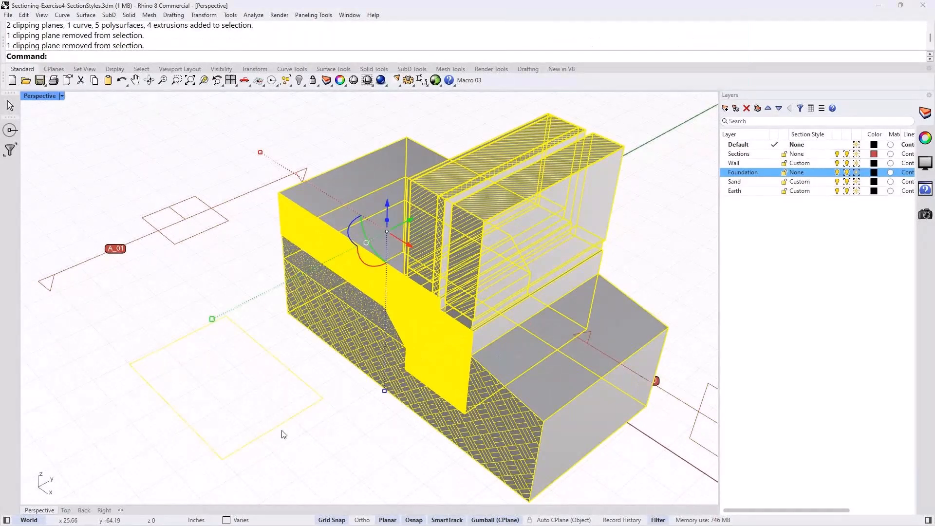
{"action": "left_click", "coordinate": [285, 422], "text": "ctrl"}
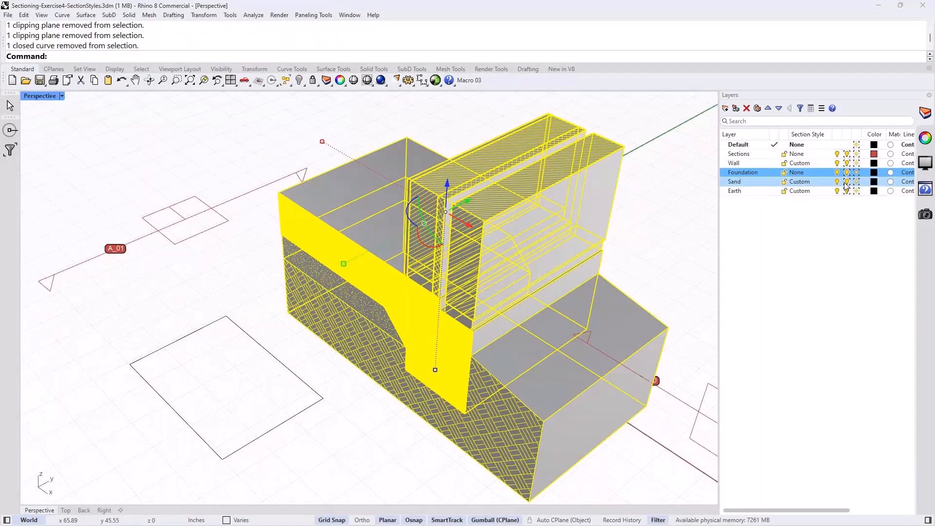
{"action": "left_click", "coordinate": [924, 138]}
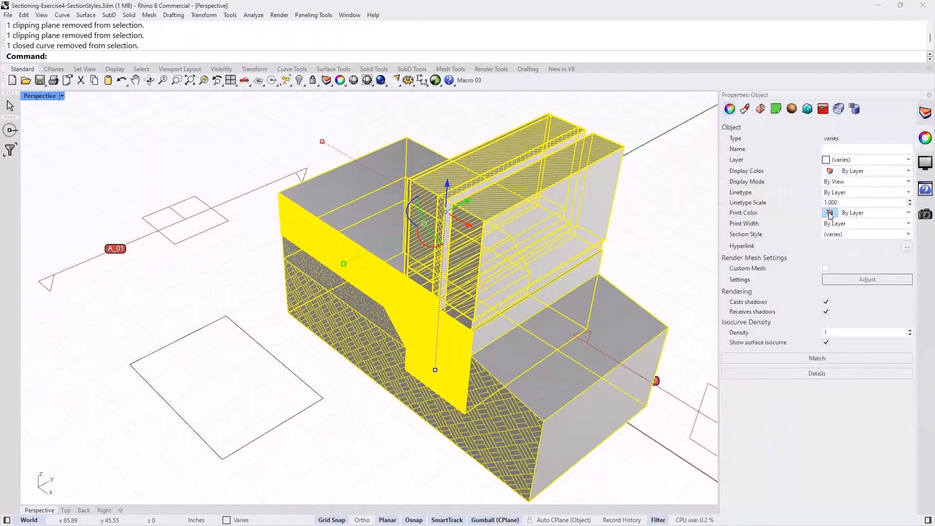
{"action": "left_click", "coordinate": [908, 234]}
{"action": "left_click", "coordinate": [847, 255]}
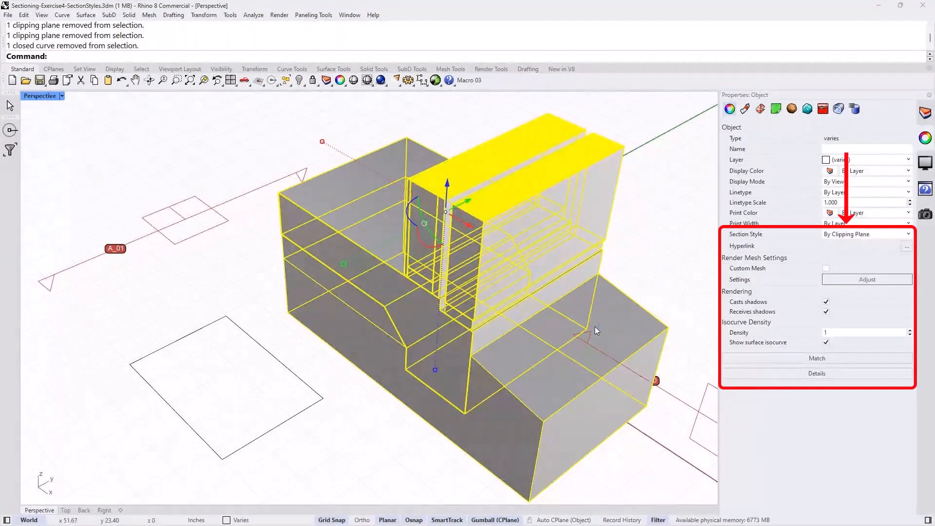
{"action": "left_click", "coordinate": [646, 225]}
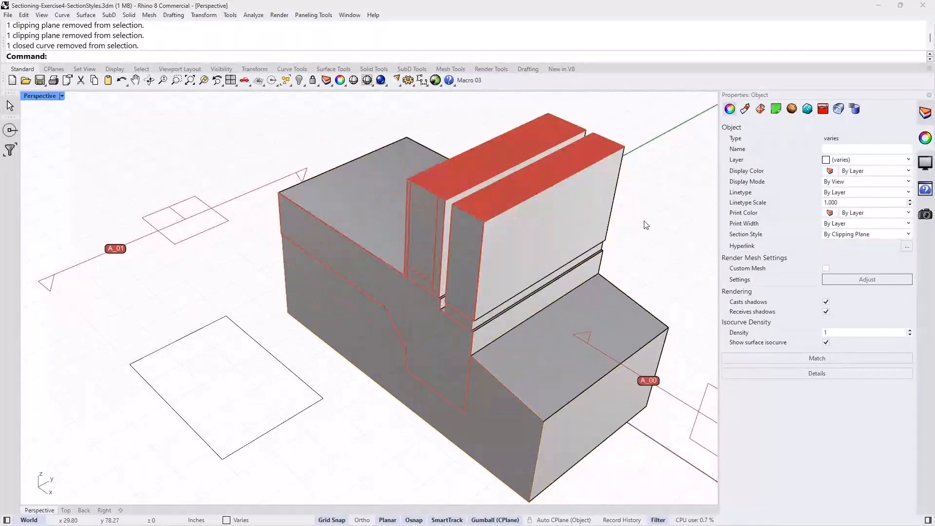
- Move clipping plane A_01 down through the walls into the foundation and back up above the foundation to inspect the cut
{"action": "left_click", "coordinate": [165, 232]}
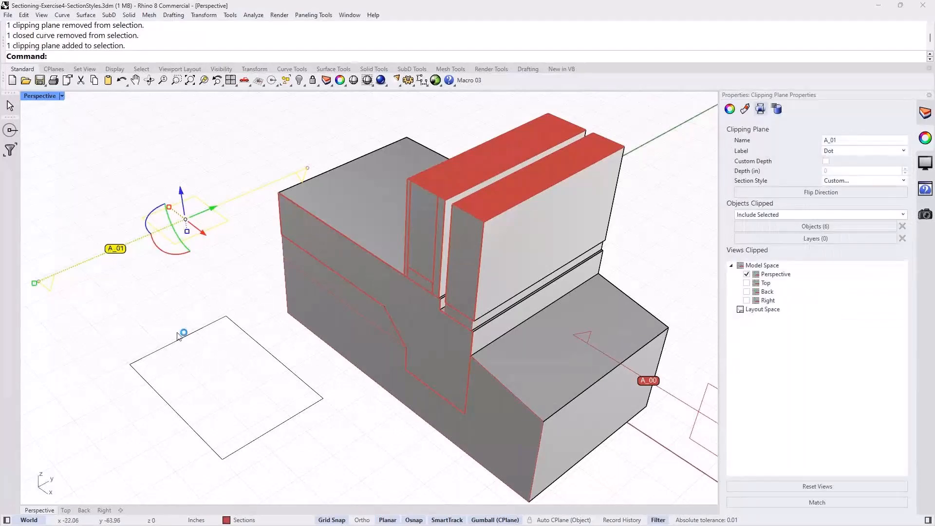
{"action": "right_click_drag", "start_coordinate": [182, 334], "coordinate": [177, 191]}
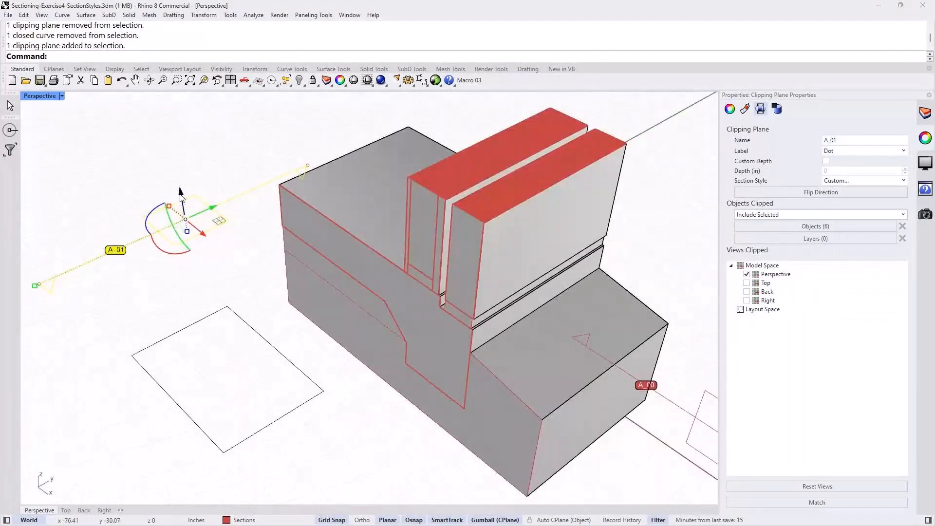
{"action": "left_click_drag", "start_coordinate": [177, 193], "coordinate": [189, 337]}
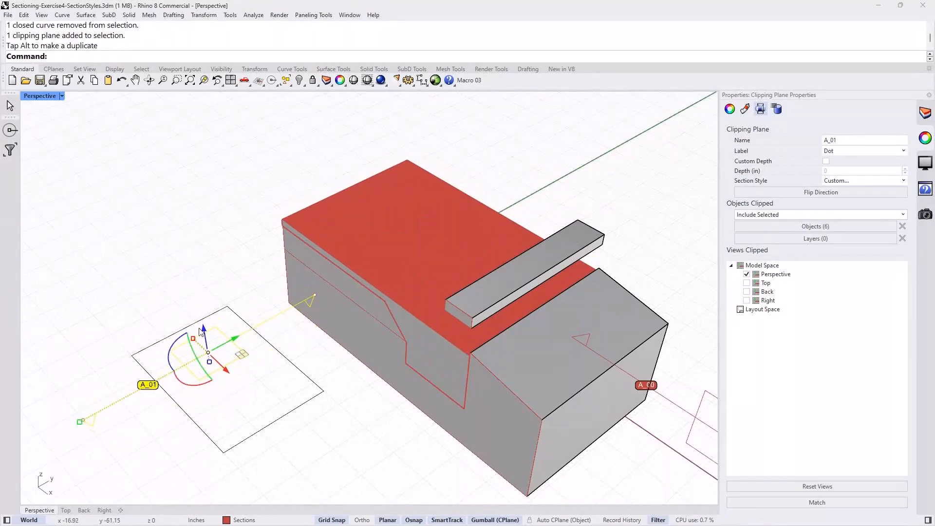
{"action": "left_click_drag", "start_coordinate": [202, 331], "coordinate": [182, 200]}
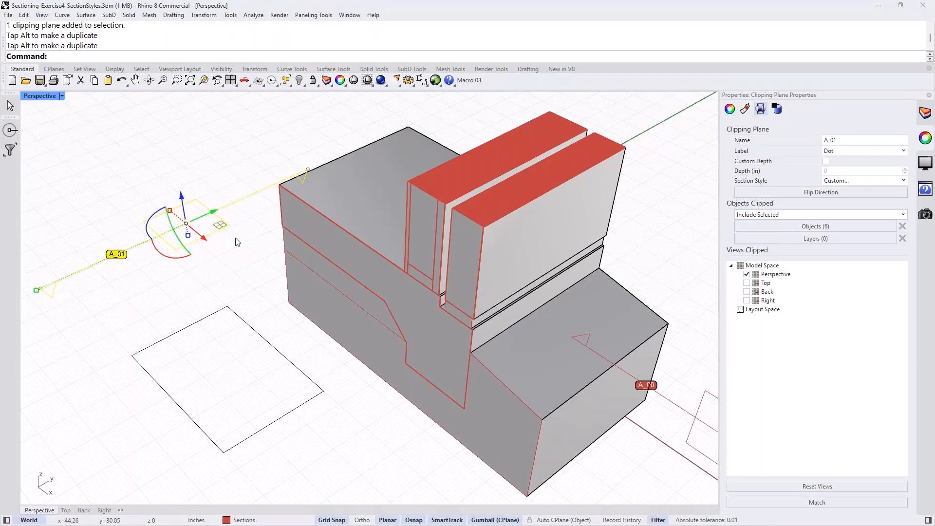
- Set the section style of clipping plane A_01 to By Layer
{"action": "left_click", "coordinate": [227, 271]}
{"action": "left_click", "coordinate": [226, 212]}
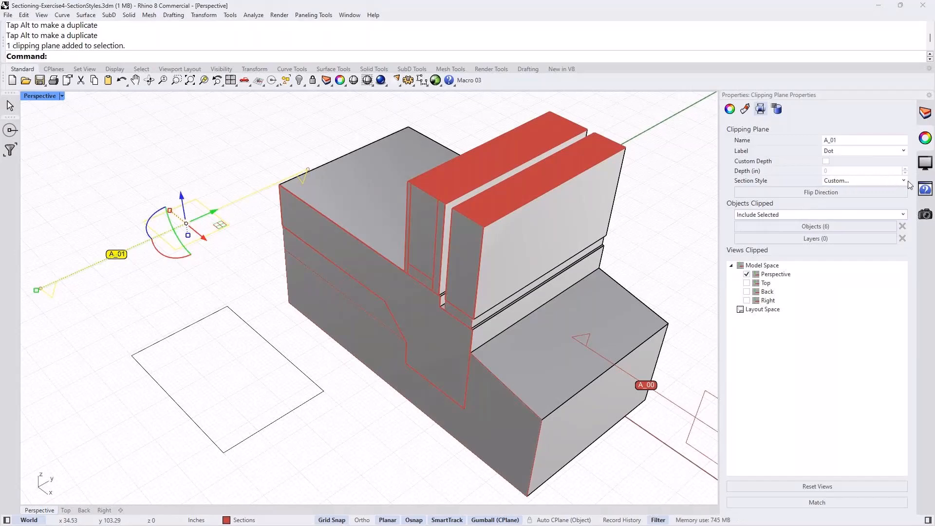
{"action": "left_click", "coordinate": [864, 181]}
{"action": "key", "text": "Escape"}
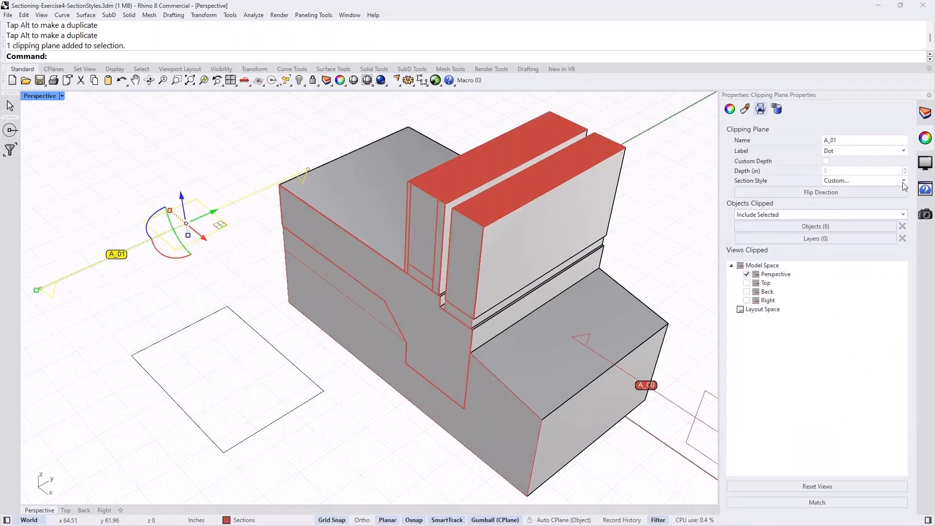
{"action": "left_click", "coordinate": [903, 181]}
{"action": "left_click", "coordinate": [834, 191]}
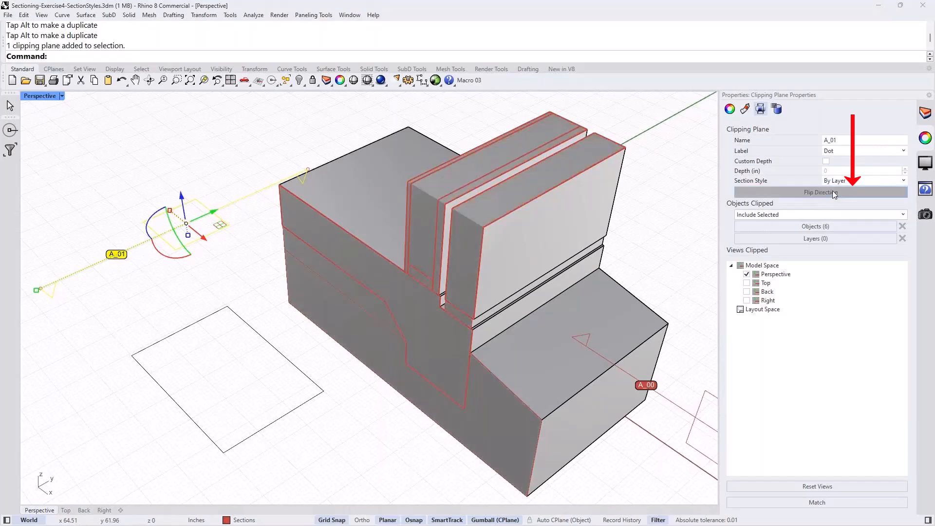
- Define a section style for the Sections layer using the Hatch1 pattern with a rotation of 45
{"action": "left_click", "coordinate": [924, 113]}
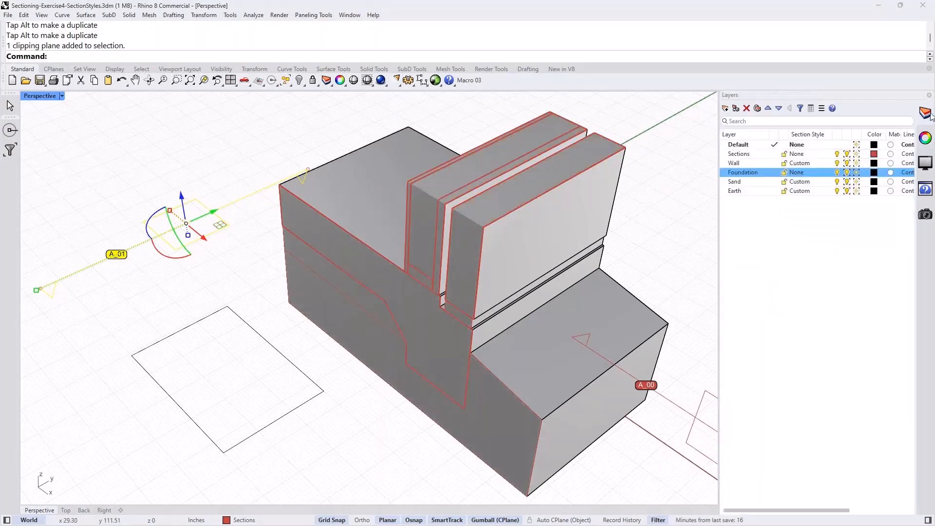
{"action": "left_click", "coordinate": [821, 155]}
{"action": "left_click", "coordinate": [796, 153]}
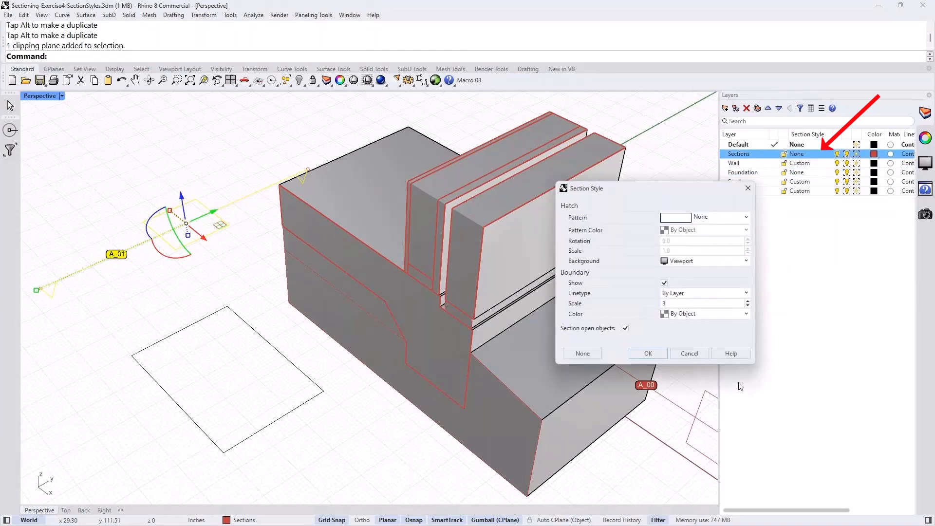
{"action": "left_click", "coordinate": [744, 217]}
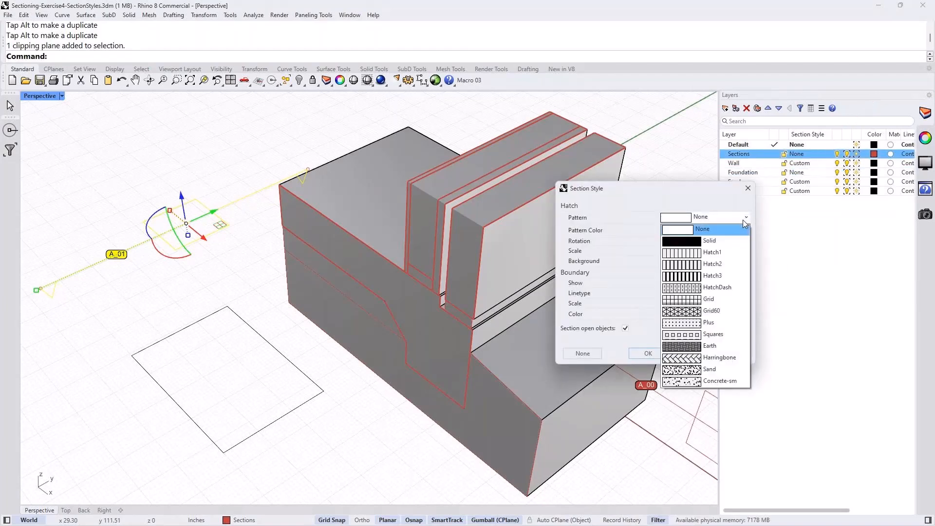
{"action": "left_click", "coordinate": [687, 253]}
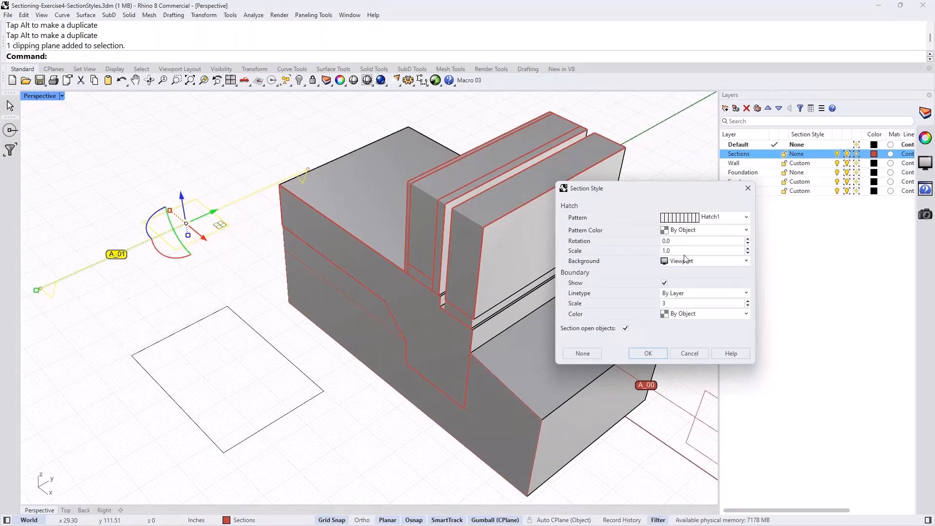
{"action": "double_click", "coordinate": [676, 241]}
{"action": "left_click", "coordinate": [642, 354]}
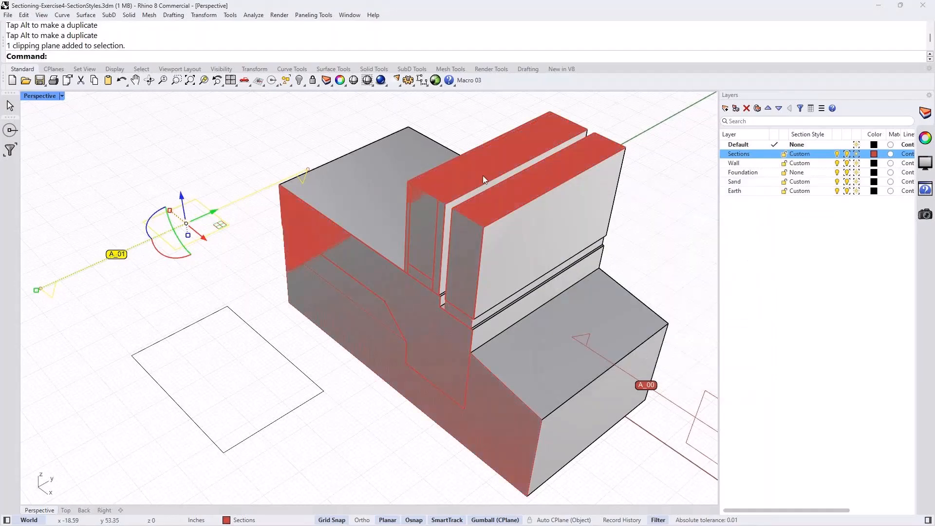
- Lower clipping plane A_01 so that it cuts the walls closer to the foundation, and deselect it
{"action": "scroll", "coordinate": [484, 176], "scroll_direction": "up", "scroll_amount": 2}
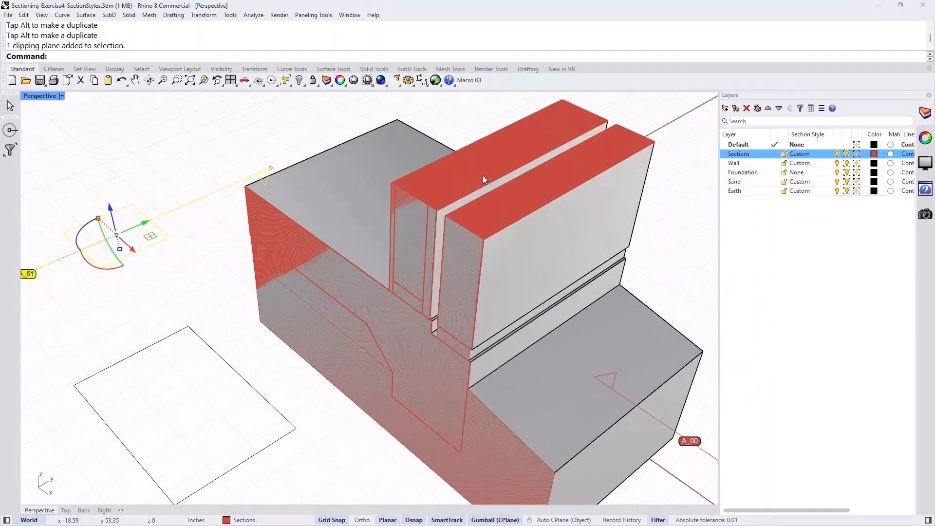
{"action": "scroll", "coordinate": [483, 175], "scroll_direction": "up", "scroll_amount": 2}
{"action": "scroll", "coordinate": [483, 175], "scroll_direction": "down", "scroll_amount": 2}
{"action": "left_click_drag", "start_coordinate": [109, 208], "coordinate": [108, 261]}
{"action": "left_click", "coordinate": [110, 195]}
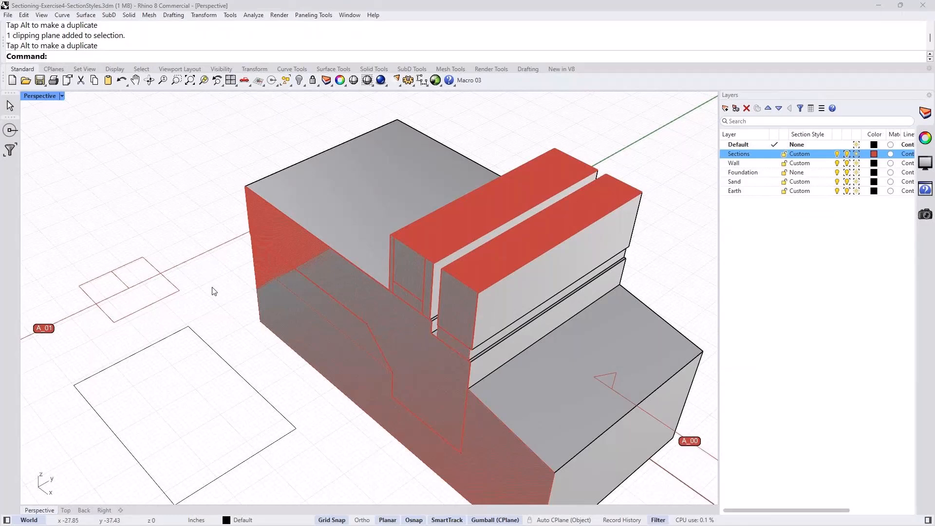
- Give clipping plane A_00 a custom section style with the Hatch1 pattern at hatch scale 10
{"action": "left_click", "coordinate": [707, 452]}
{"action": "right_click_drag", "start_coordinate": [682, 485], "coordinate": [617, 423], "text": "shift"}
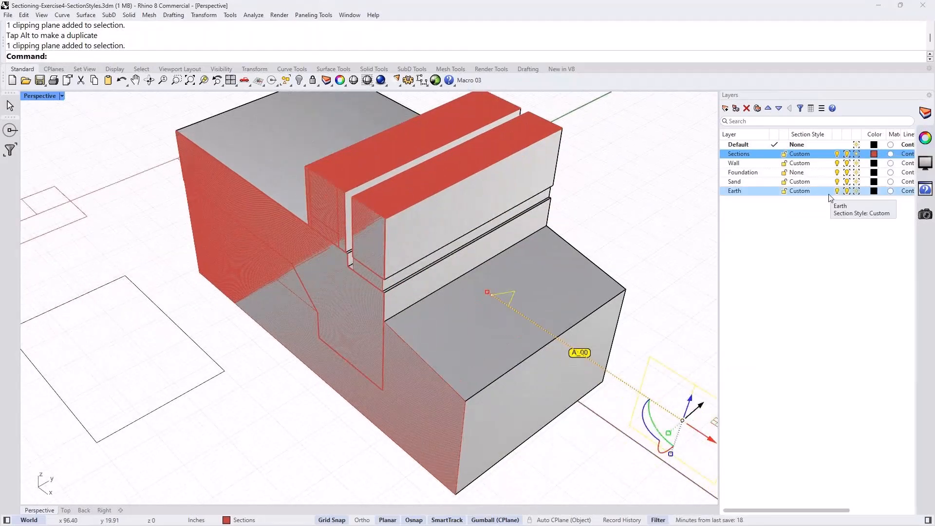
{"action": "left_click", "coordinate": [926, 140]}
{"action": "left_click", "coordinate": [845, 181]}
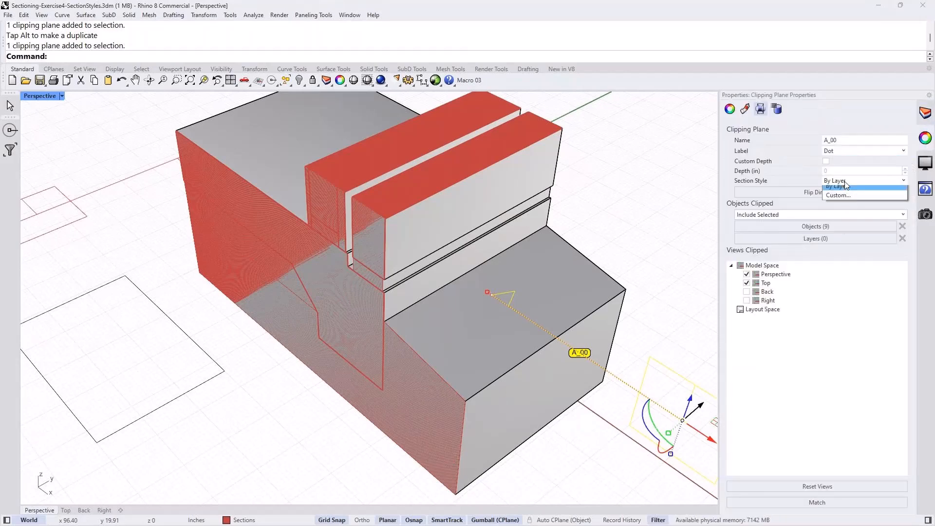
{"action": "left_click", "coordinate": [841, 202]}
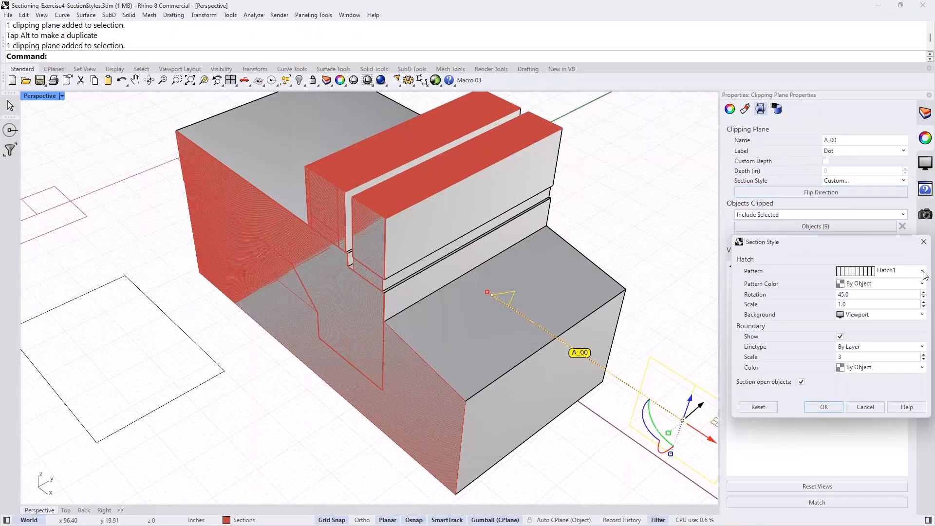
{"action": "left_click", "coordinate": [921, 272]}
{"action": "left_click", "coordinate": [857, 305]}
{"action": "type", "text": "7"}
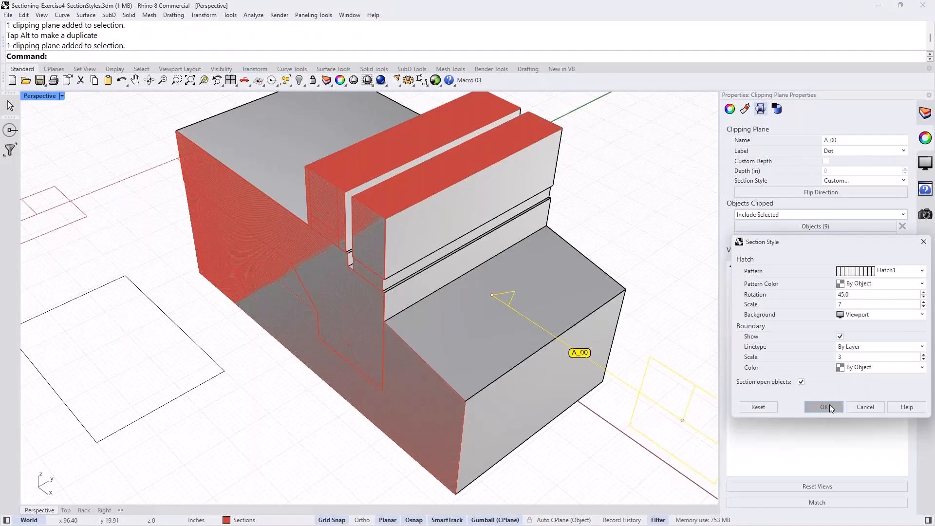
{"action": "type", "text": "1"}
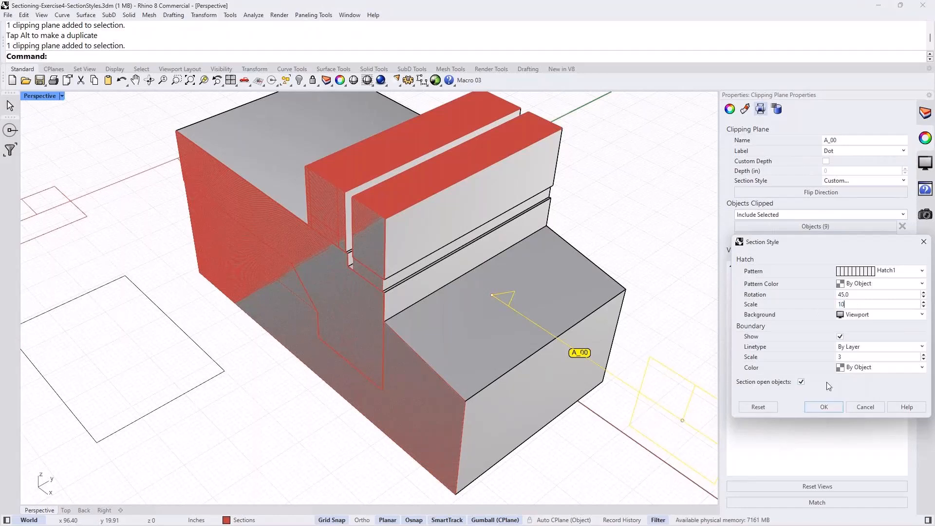
{"action": "type", "text": "0"}
{"action": "left_click", "coordinate": [822, 406]}
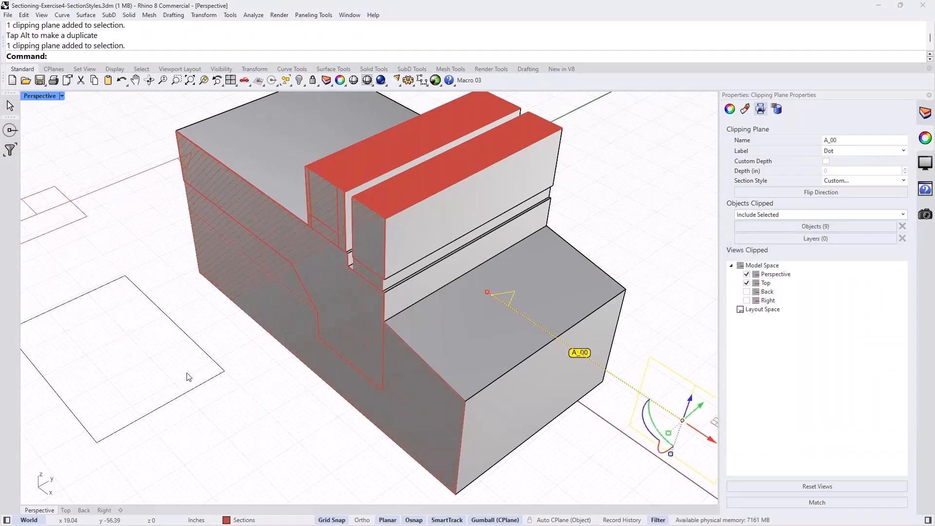
{"action": "left_click", "coordinate": [226, 373]}
{"action": "right_click_drag", "start_coordinate": [282, 397], "coordinate": [294, 368]}
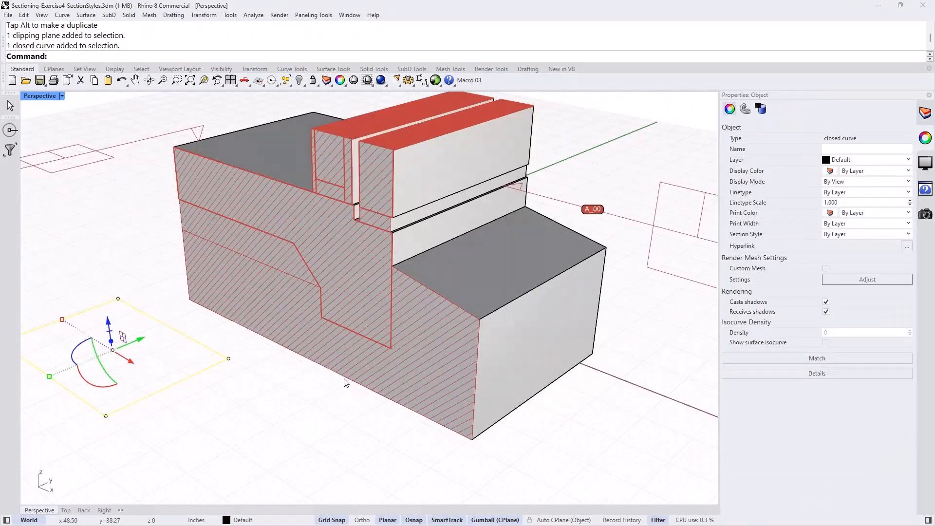
- Delete the closed rectangular curve lying on the ground plane in front of the sectioned model
{"action": "right_click_drag", "start_coordinate": [413, 307], "coordinate": [413, 332], "text": "shift"}
{"action": "left_click", "coordinate": [235, 417]}
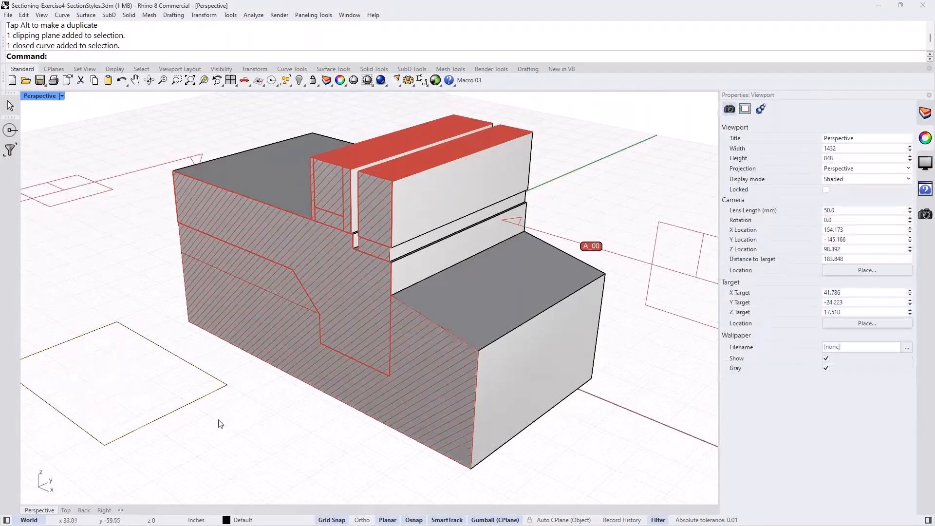
{"action": "left_click_drag", "start_coordinate": [219, 420], "coordinate": [170, 385]}
{"action": "key", "text": "Delete"}
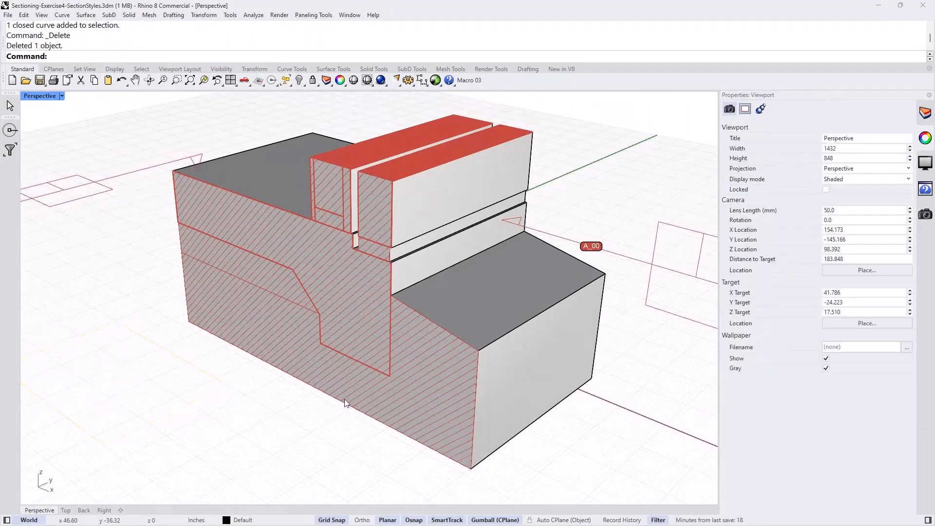
- Inspect the section hatches on the model, then select clipping planes A_00 and A_01 in turn to compare their section style settings
{"action": "mouse_move", "coordinate": [385, 377]}
{"action": "right_mouse_down"}
{"action": "mouse_move", "coordinate": [399, 370]}
{"action": "mouse_move", "coordinate": [384, 379]}
{"action": "mouse_move", "coordinate": [385, 366]}
{"action": "right_mouse_up"}
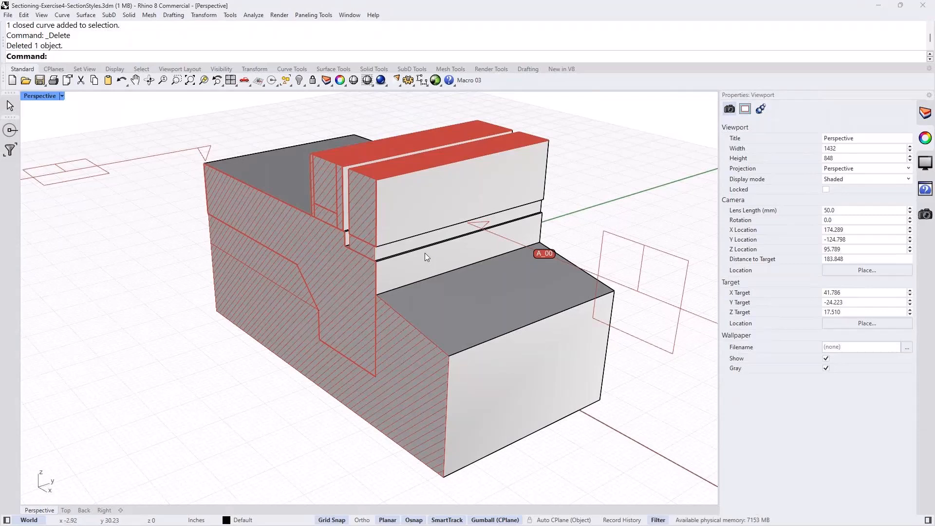
{"action": "right_click_drag", "start_coordinate": [425, 253], "coordinate": [450, 289]}
{"action": "scroll", "coordinate": [422, 209], "scroll_direction": "up", "scroll_amount": 4}
{"action": "scroll", "coordinate": [420, 211], "scroll_direction": "down", "scroll_amount": 4}
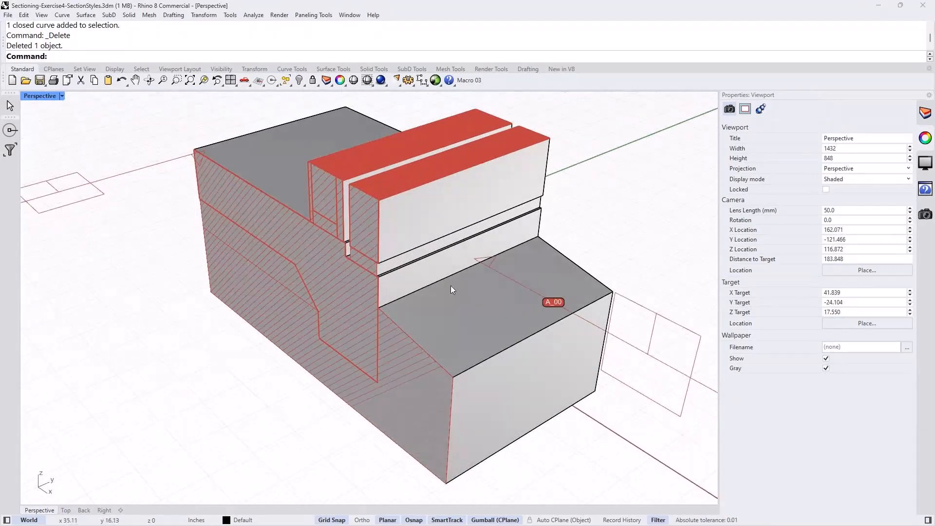
{"action": "left_click", "coordinate": [616, 335]}
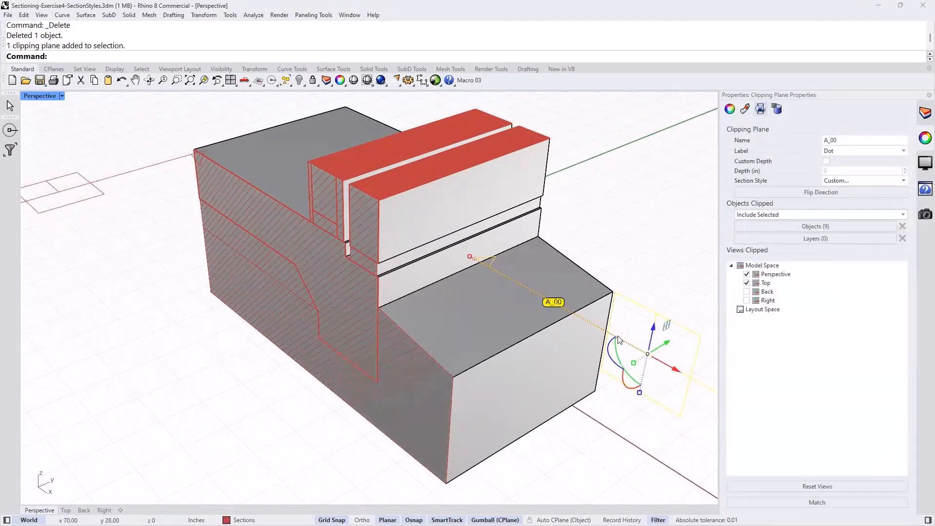
{"action": "left_click", "coordinate": [84, 187]}
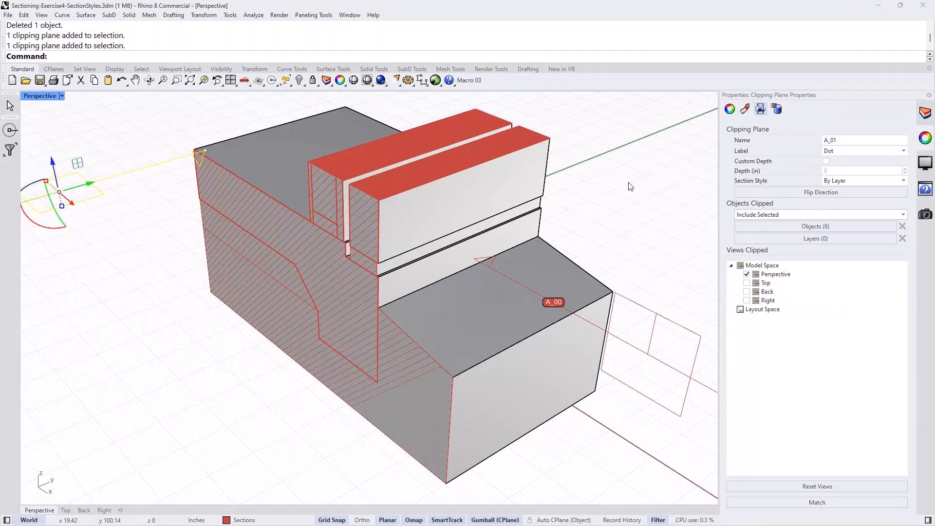
{"action": "left_click", "coordinate": [641, 354]}
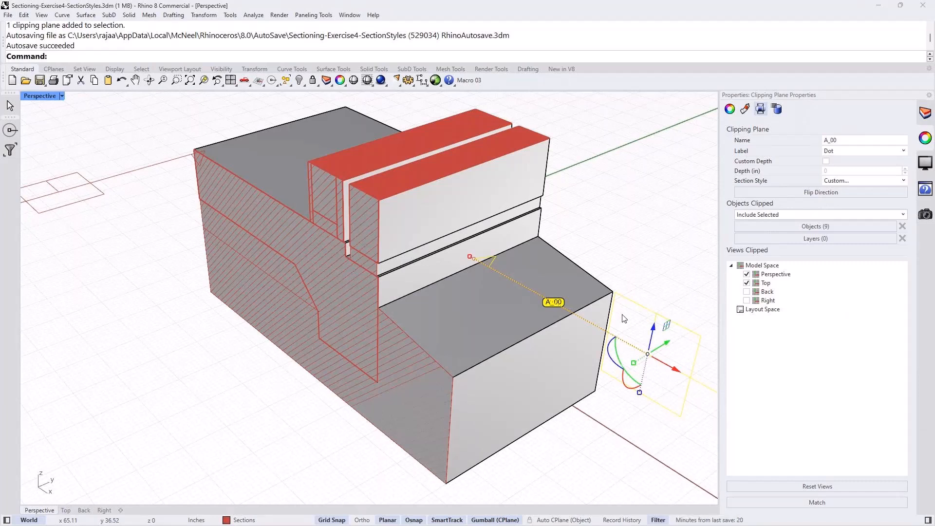
{"action": "mouse_move", "coordinate": [628, 523]}
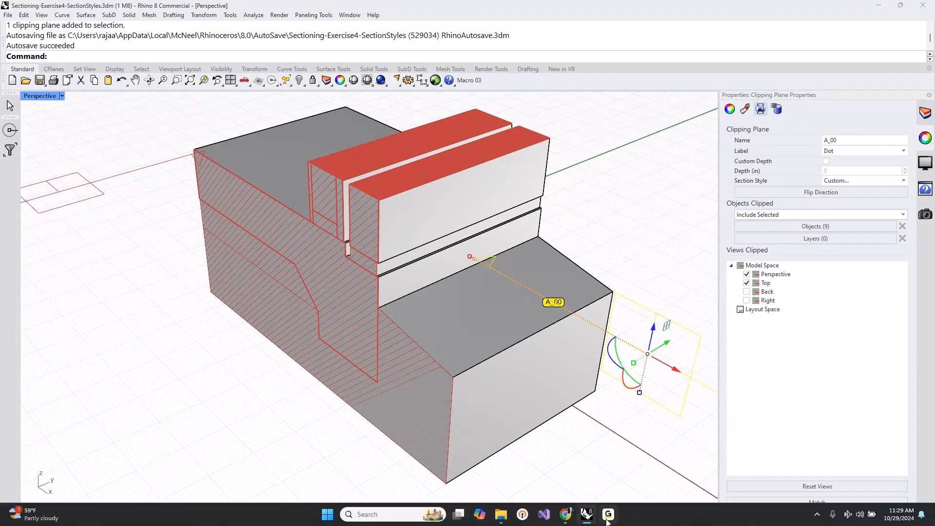